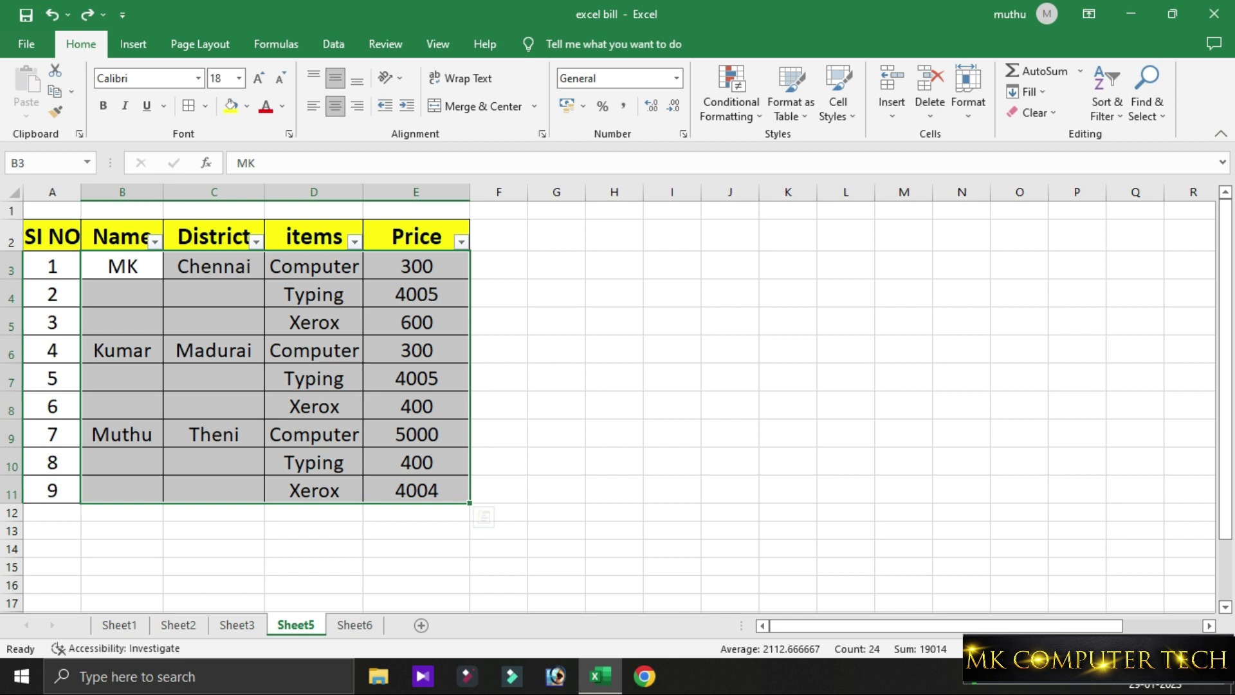
# - Check the table's items, Name and District cells, including the empty District cell C4
pyautogui.click(672, 548)
pyautogui.click(314, 378)
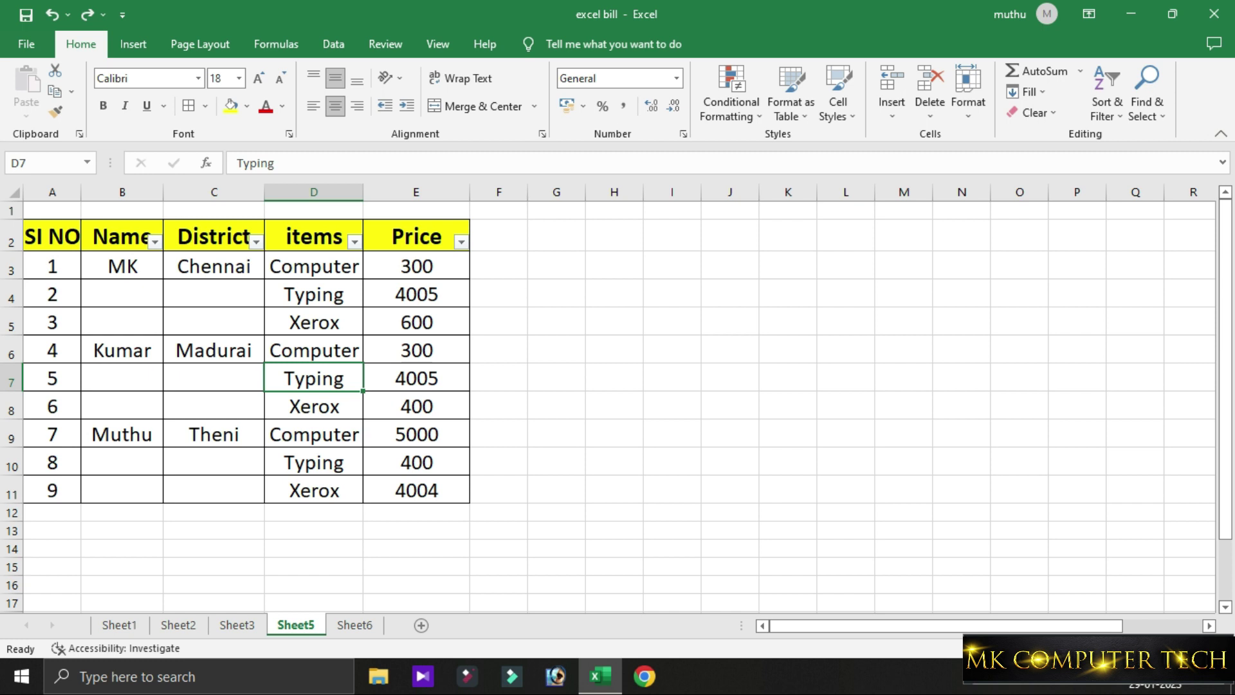
pyautogui.click(314, 349)
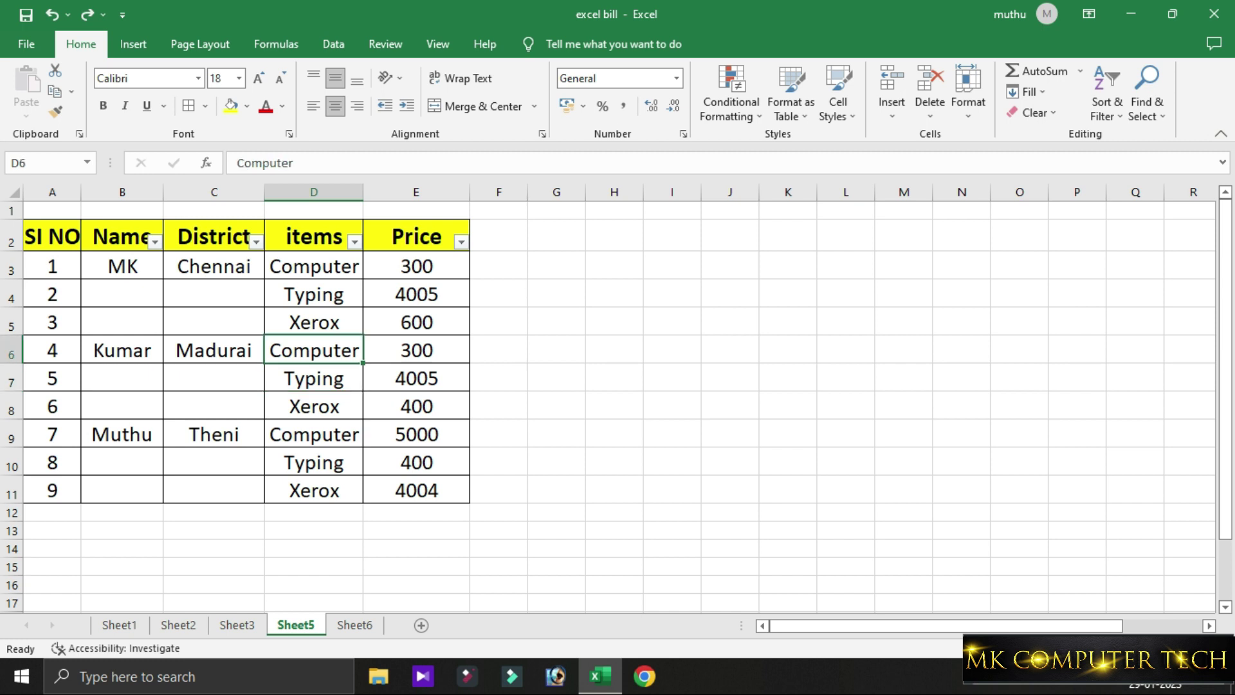
pyautogui.click(123, 266)
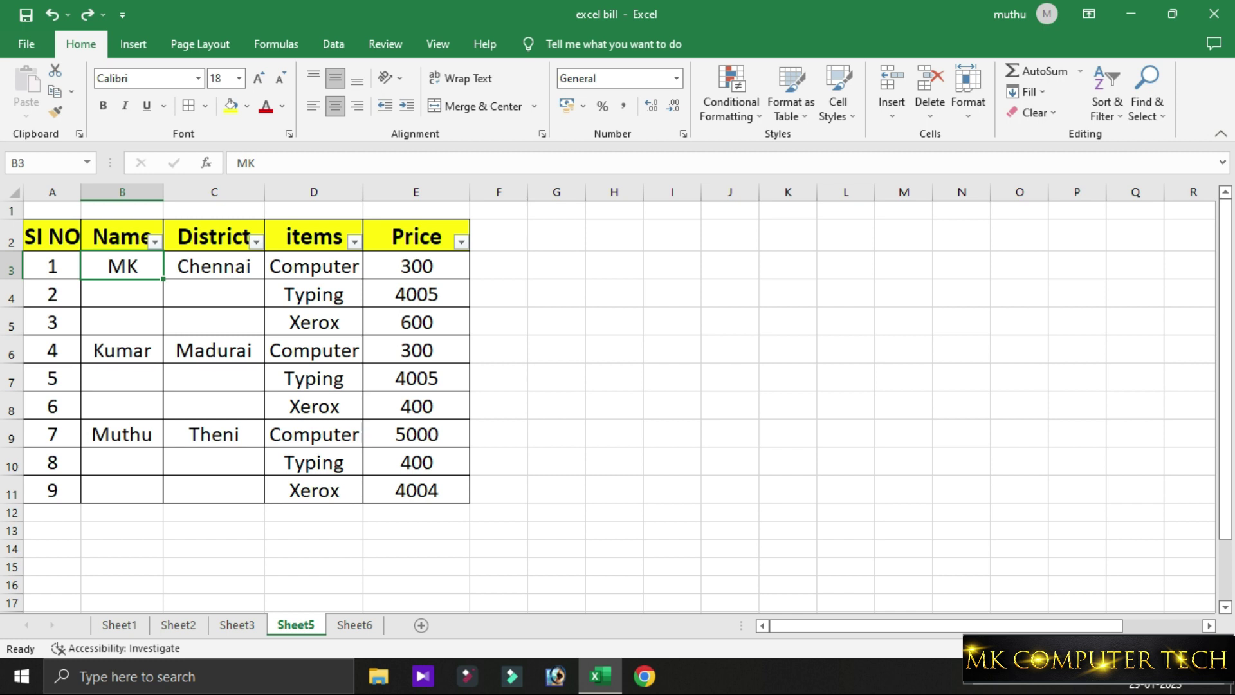
pyautogui.moveTo(314, 295); pyautogui.dragTo(314, 322)
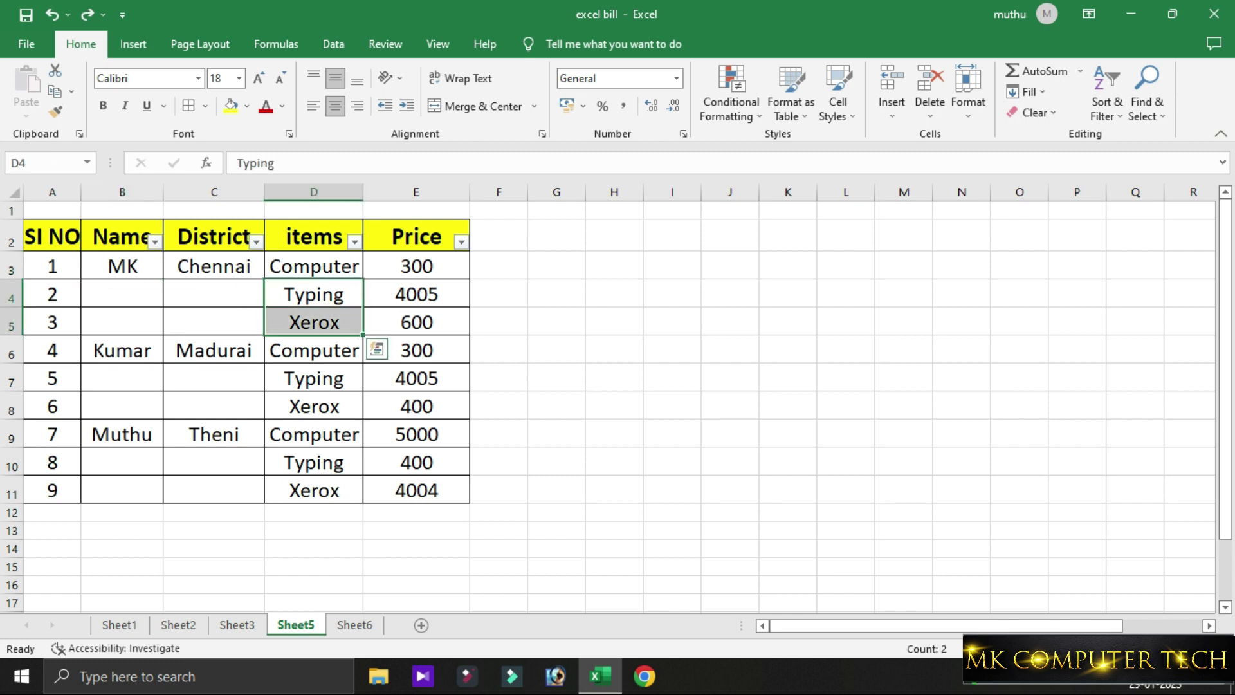
pyautogui.click(213, 293)
pyautogui.click(122, 266)
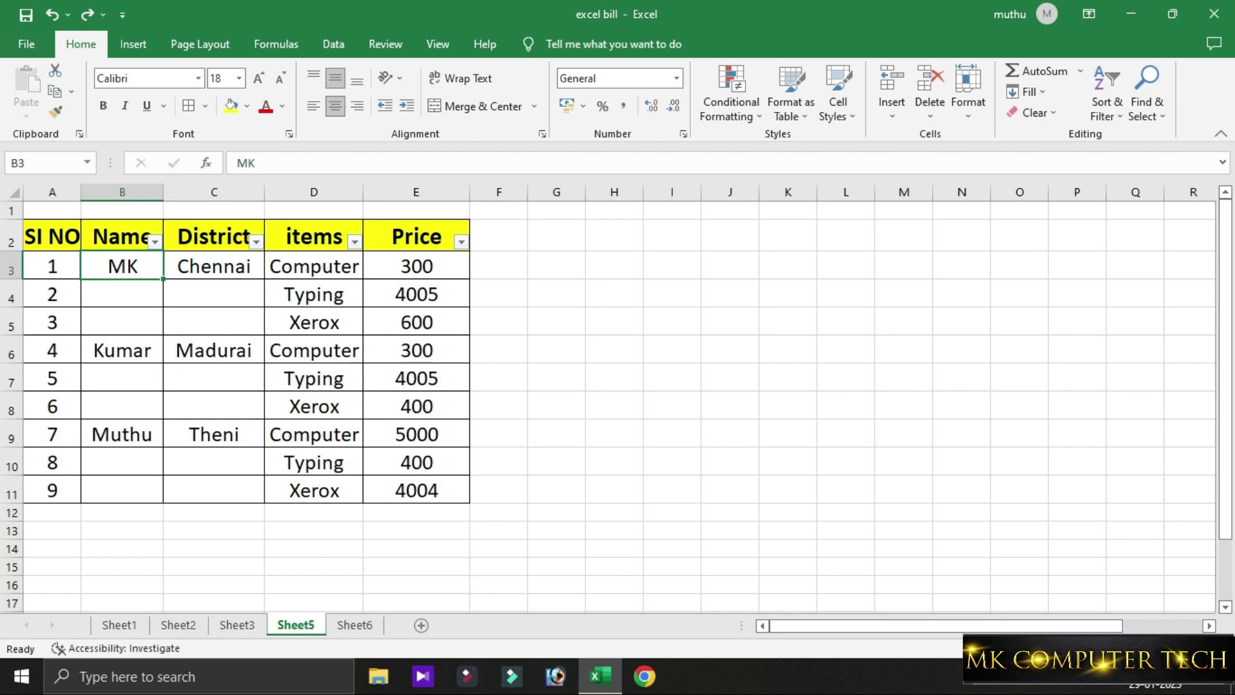
# - Try copying MK from B3 into the blank Name cells B4:B5, then undo it
pyautogui.moveTo(164, 279); pyautogui.dragTo(164, 333)
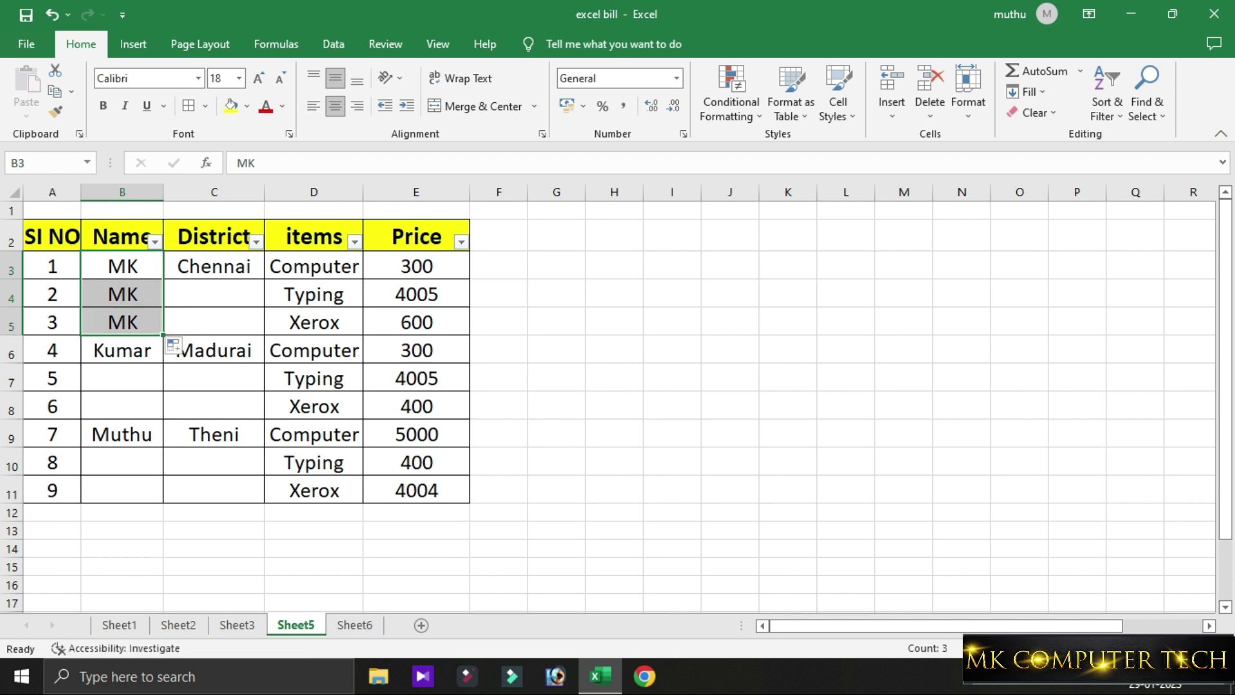
pyautogui.hotkey('ctrl', 'z')
pyautogui.hotkey('ctrl', 'c')
pyautogui.click(123, 294)
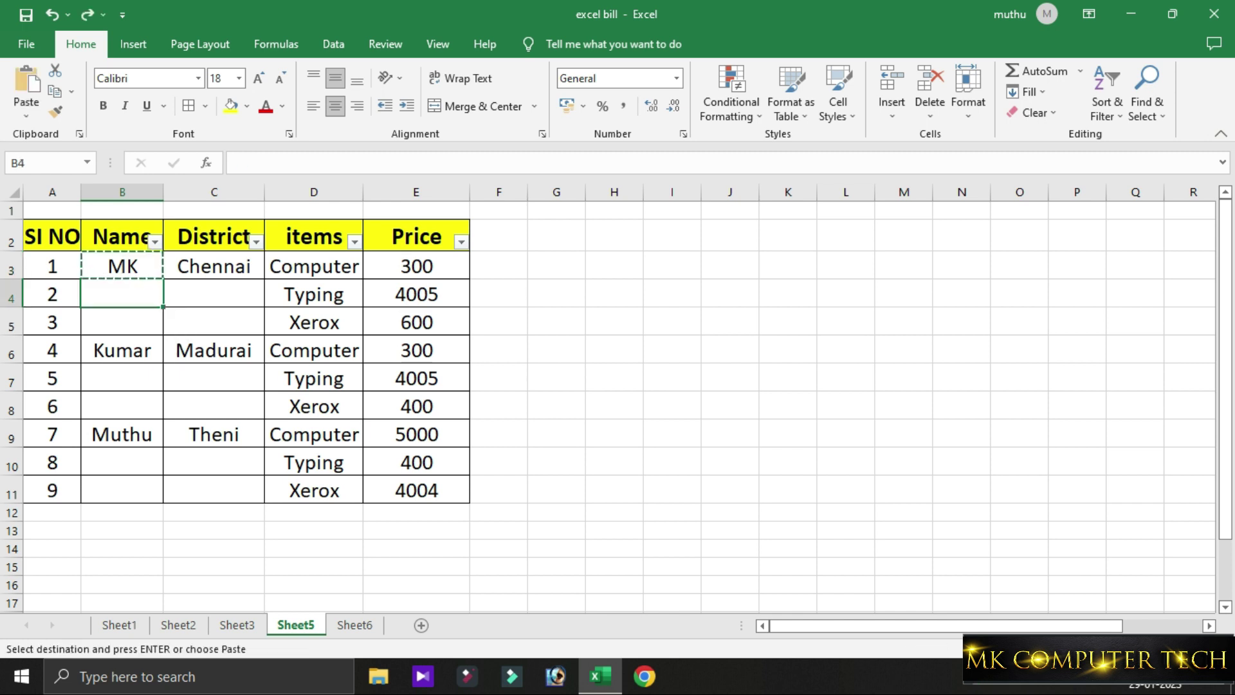
pyautogui.hotkey('ctrl', 'v')
pyautogui.click(123, 322)
pyautogui.hotkey('ctrl', 'v')
pyautogui.hotkey('ctrl', 'z')
pyautogui.hotkey('ctrl', 'z')
pyautogui.click(314, 406)
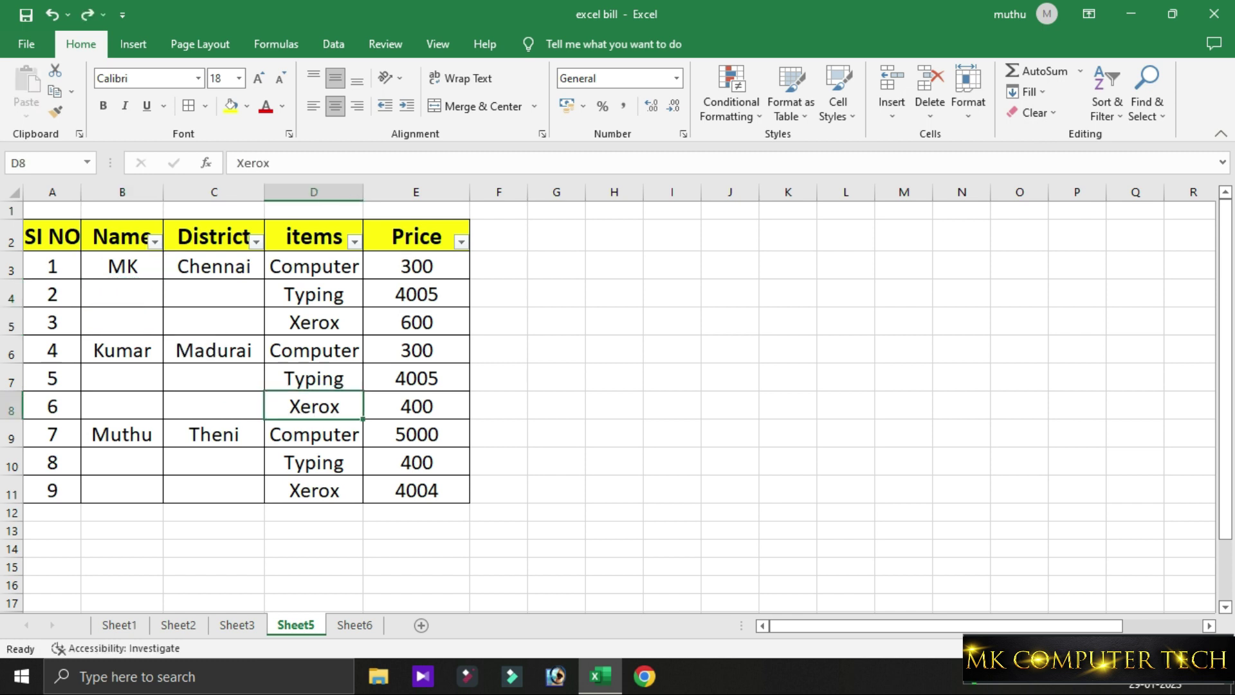
pyautogui.click(213, 377)
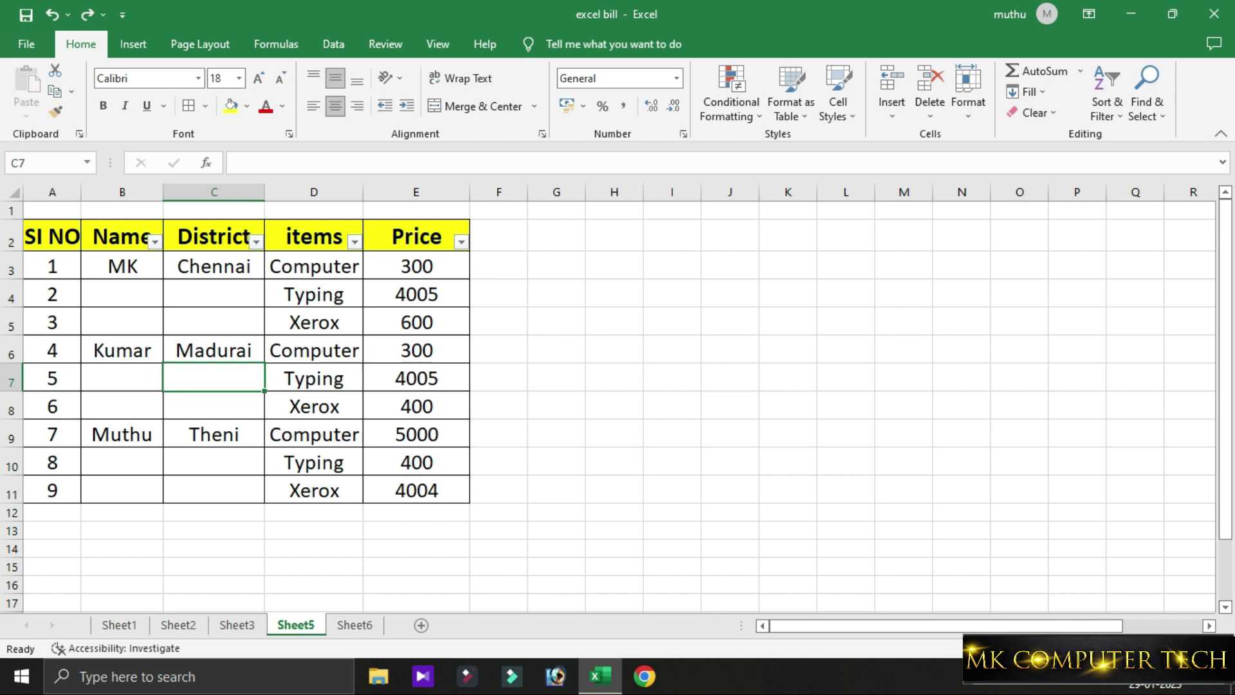
# - Select the table range B3:E11 and pick its blank cells via Go To Special > Blanks
pyautogui.moveTo(122, 266); pyautogui.dragTo(450, 489)
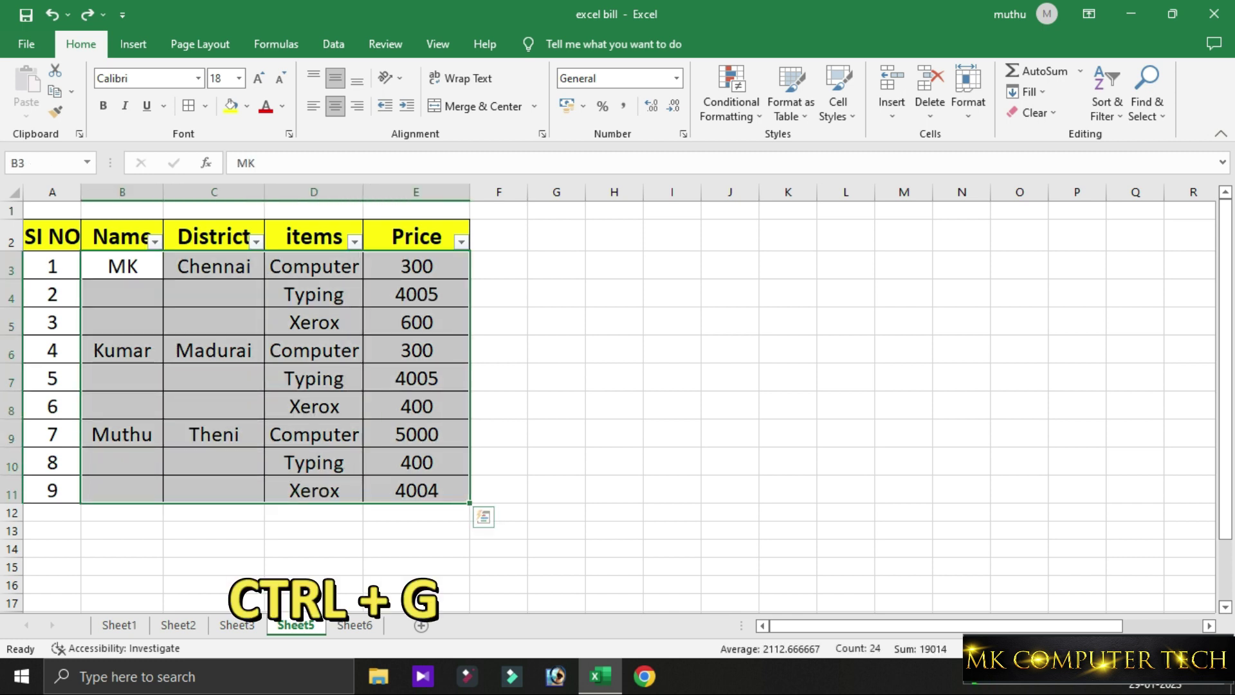
pyautogui.hotkey('ctrl', 'g')
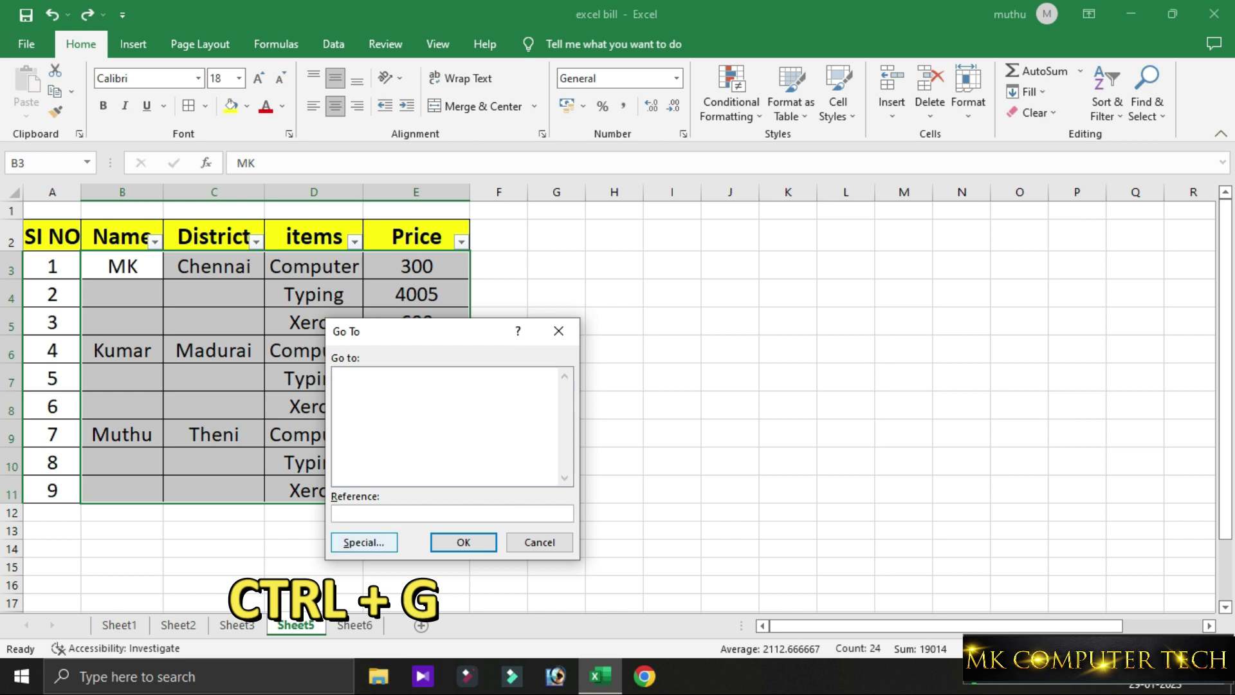
pyautogui.click(364, 543)
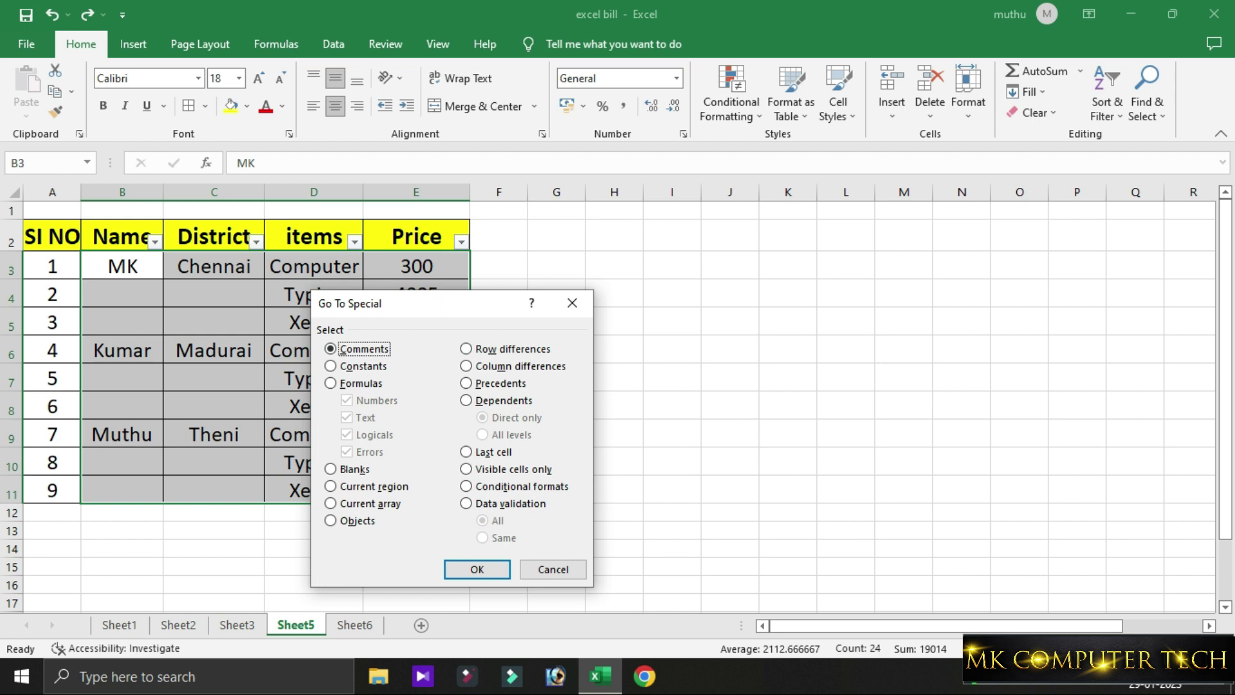
pyautogui.click(330, 469)
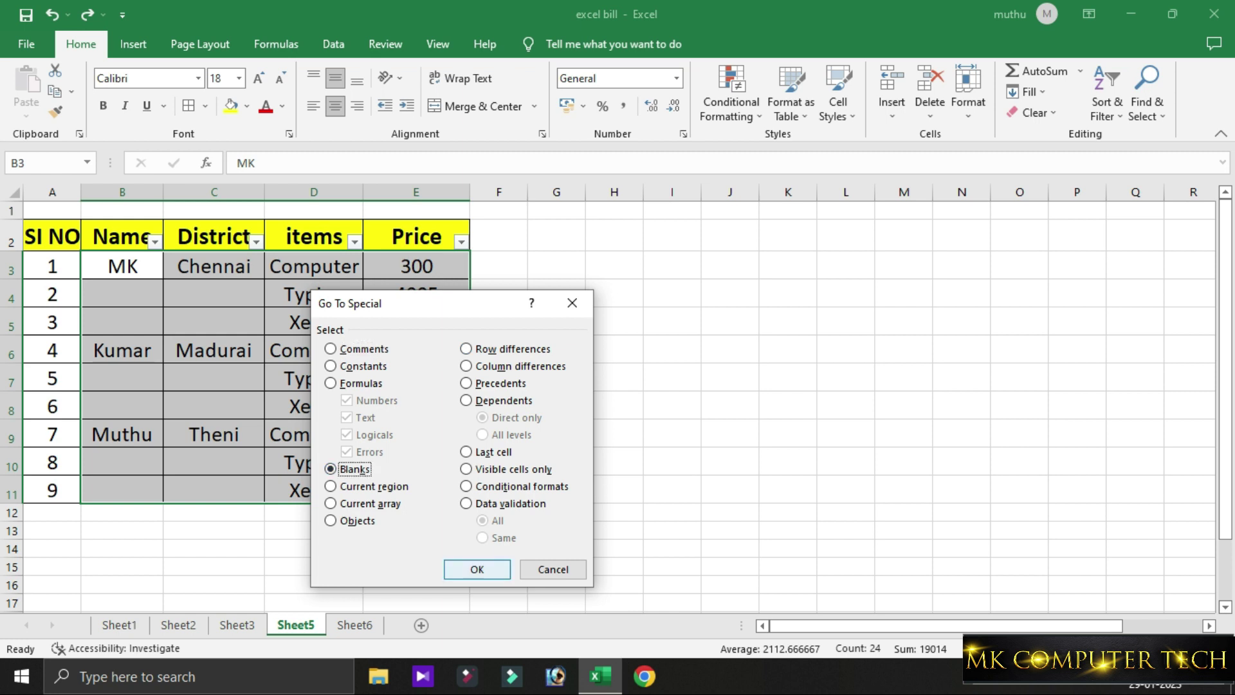
pyautogui.click(477, 568)
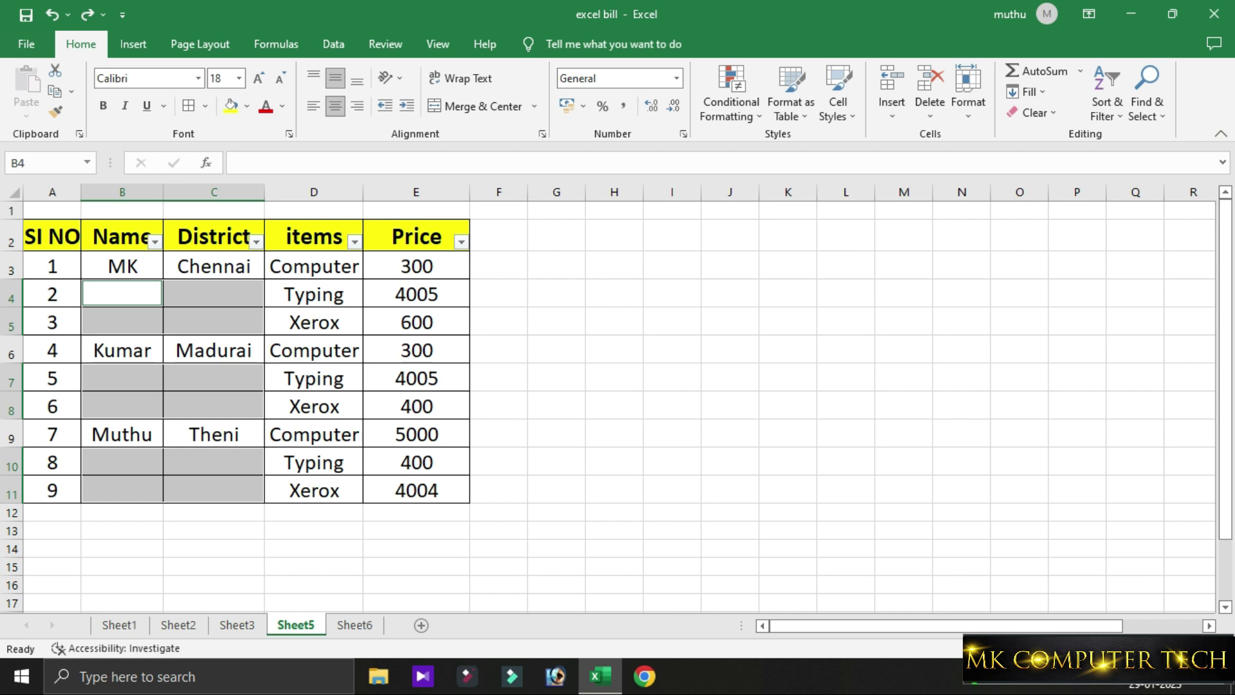
# - Fill every selected blank with =B3, the cell above, using Ctrl+Enter, and check the results
pyautogui.write('=')
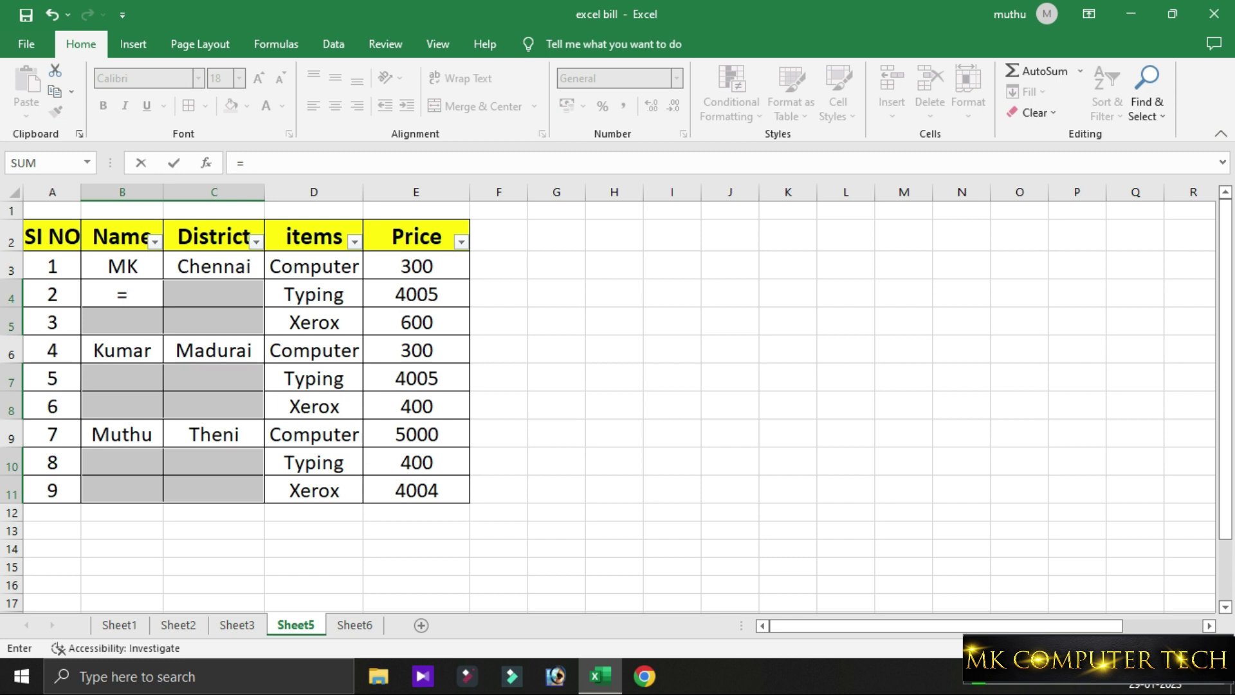
pyautogui.click(122, 265)
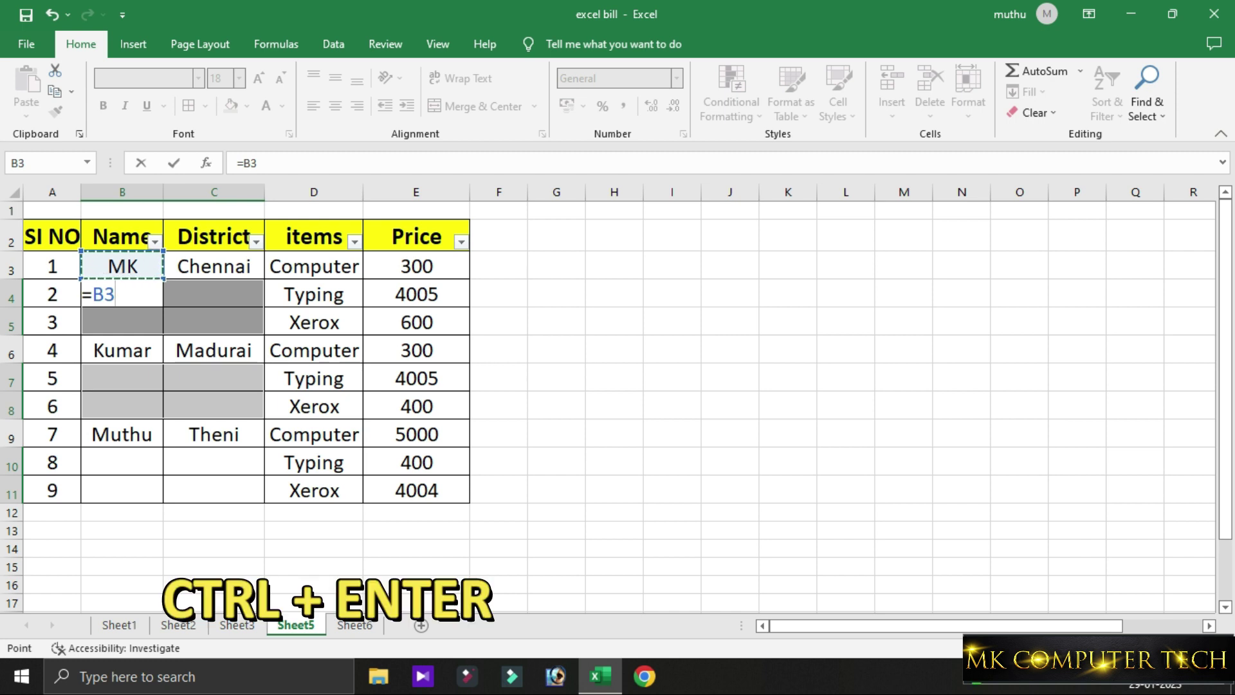
pyautogui.hotkey('ctrl', 'Return')
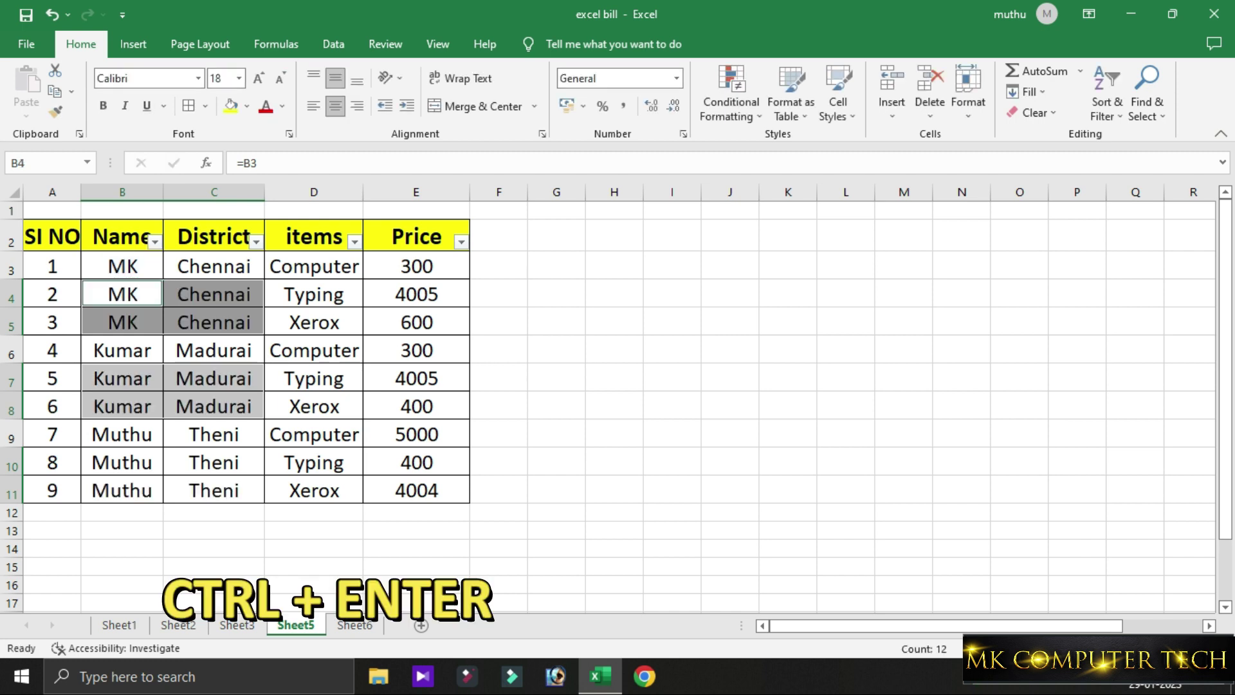
pyautogui.click(214, 350)
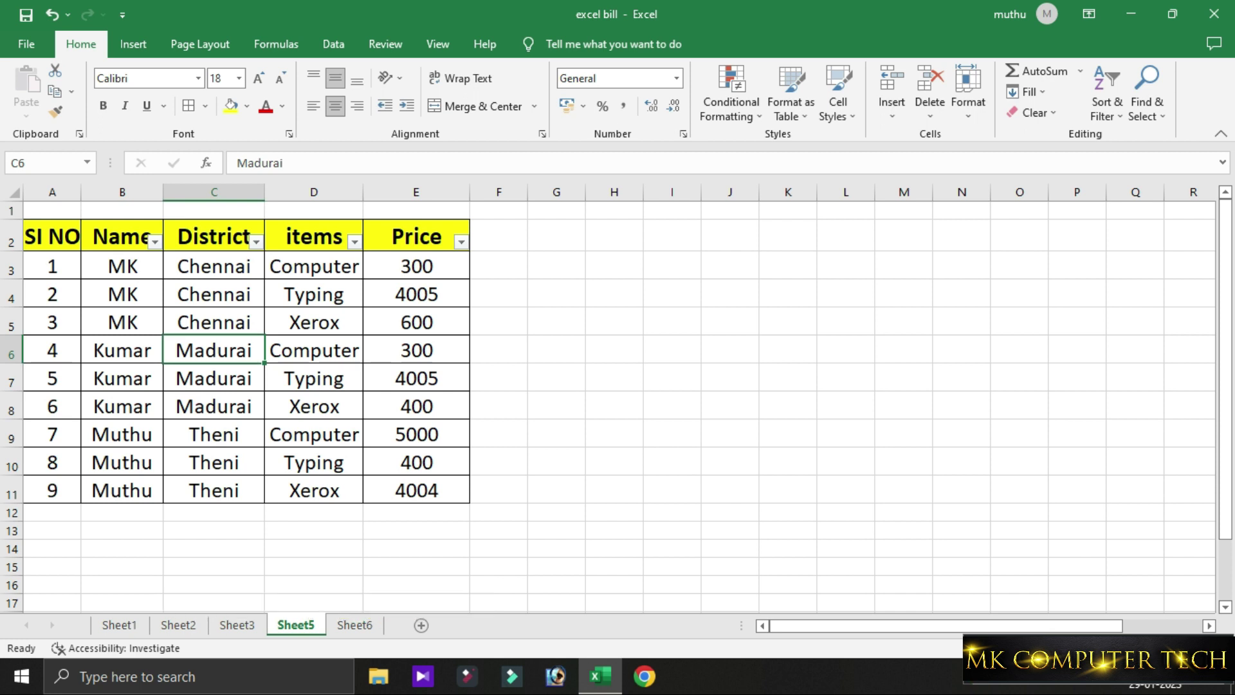
pyautogui.click(416, 406)
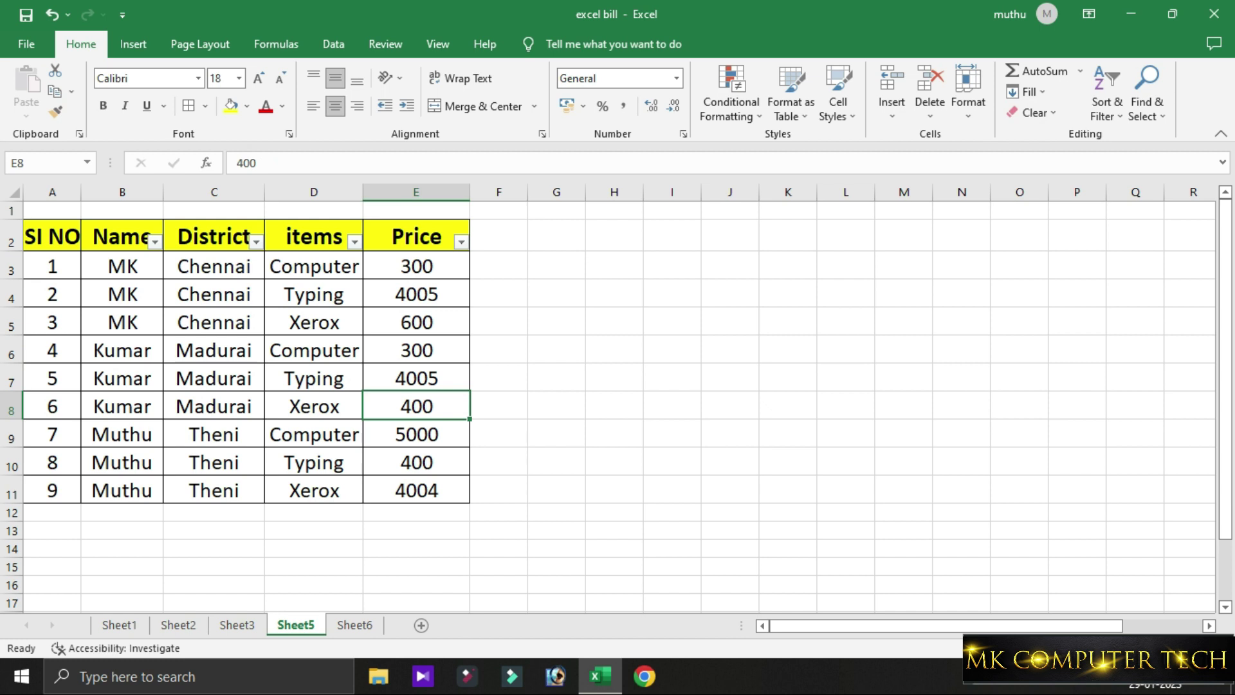
pyautogui.click(672, 348)
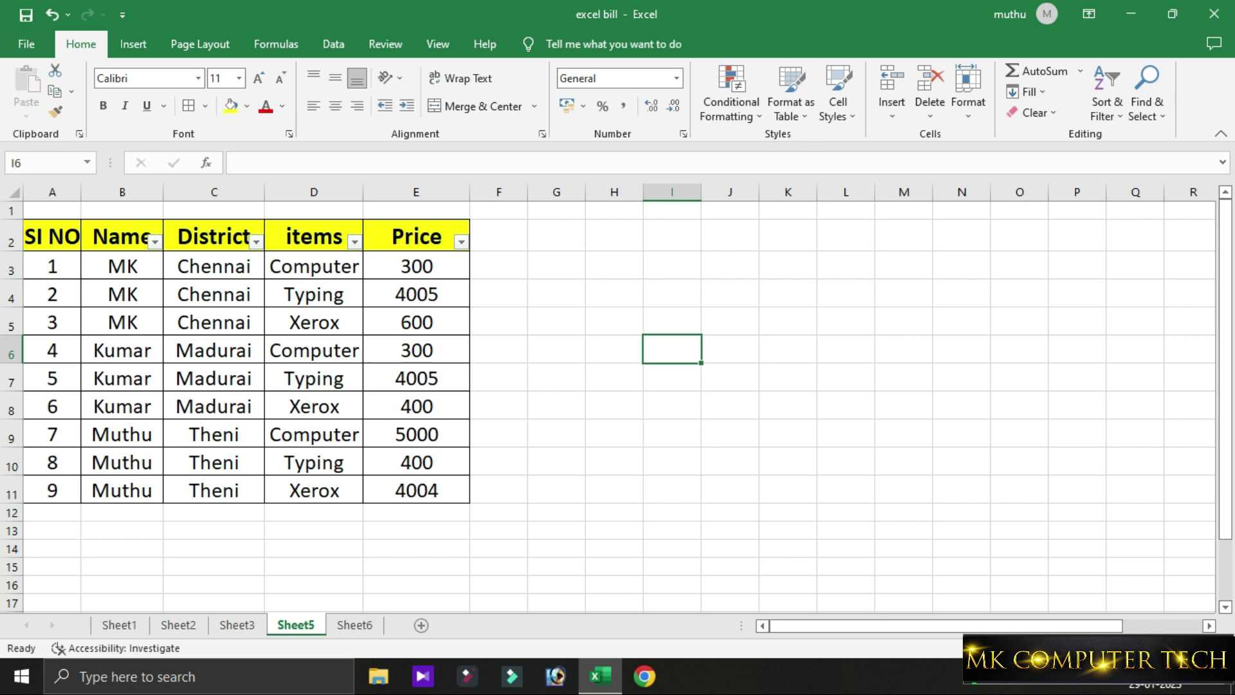
pyautogui.moveTo(52, 236); pyautogui.dragTo(451, 491)
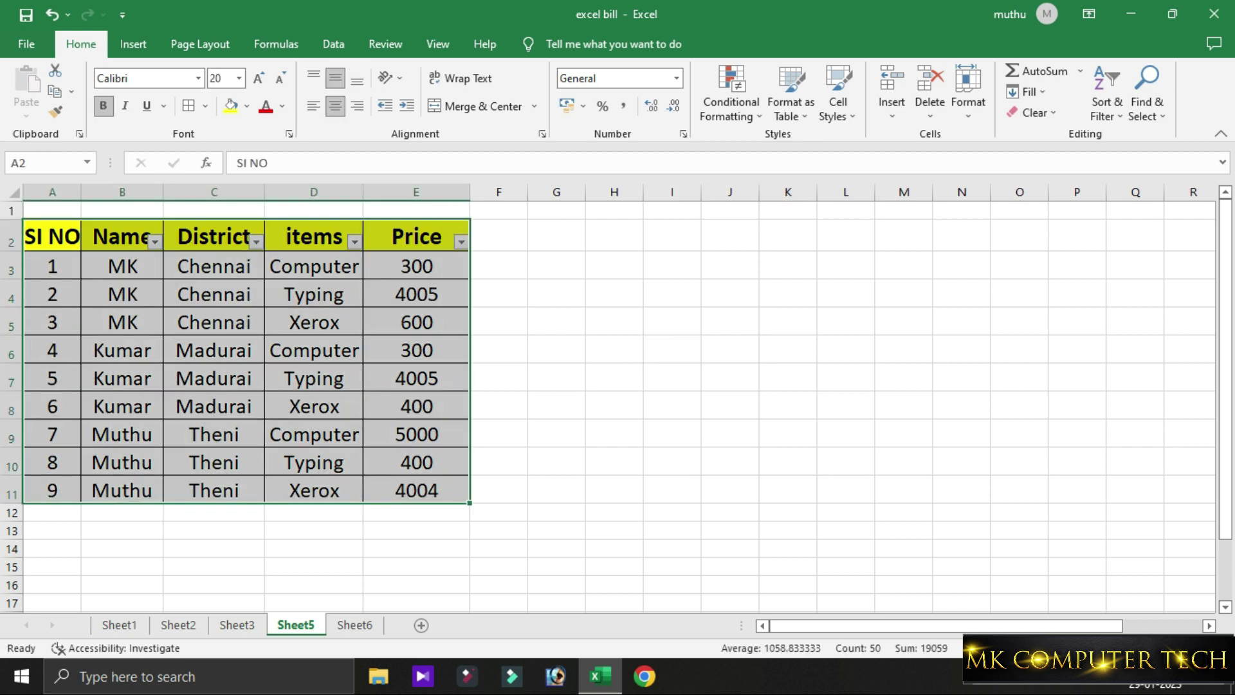
pyautogui.click(731, 103)
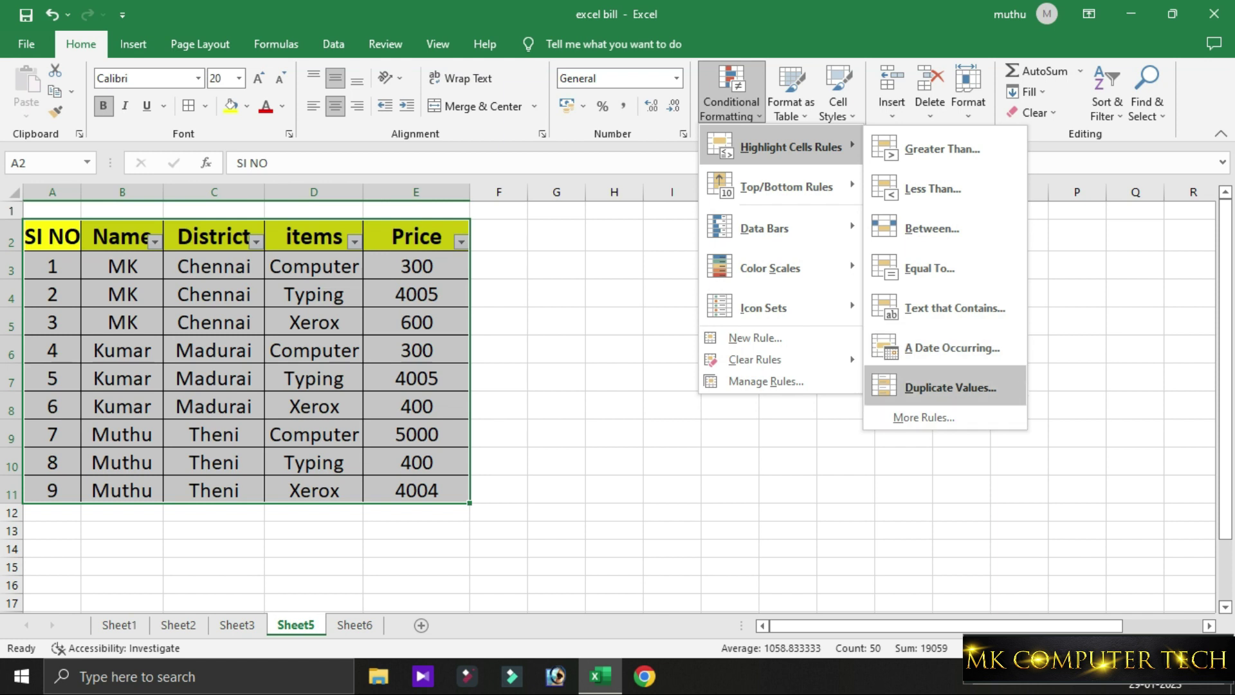
pyautogui.click(950, 387)
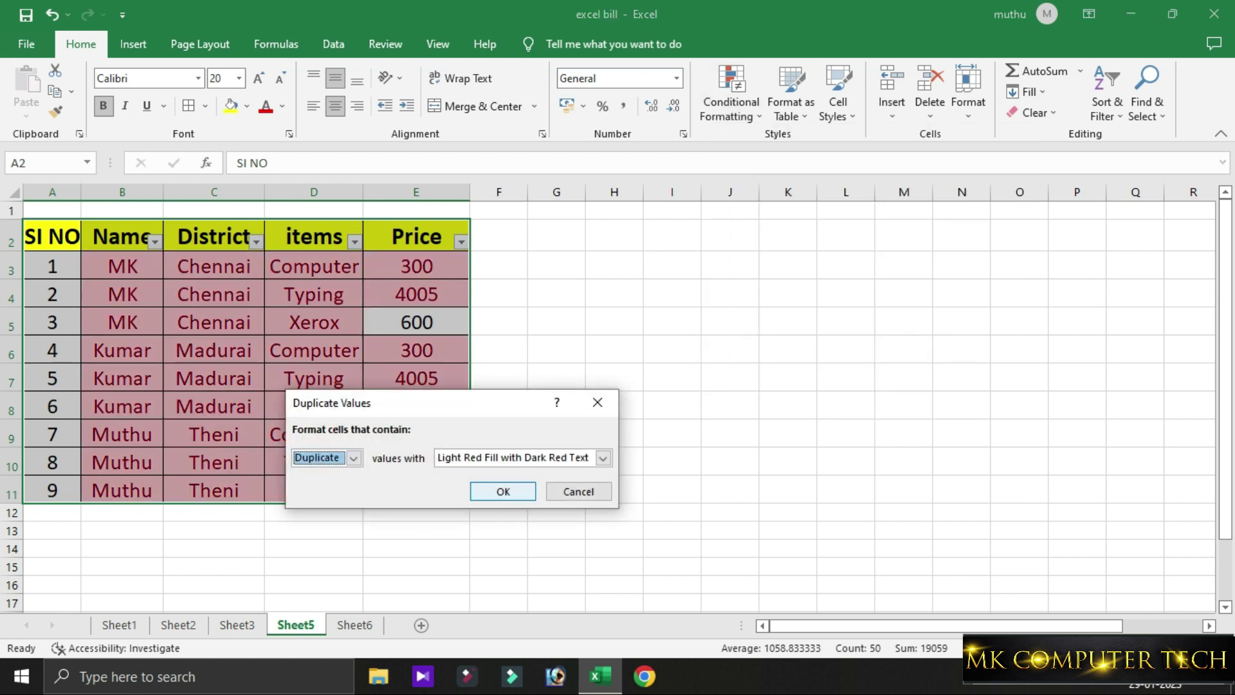
pyautogui.press('Return')
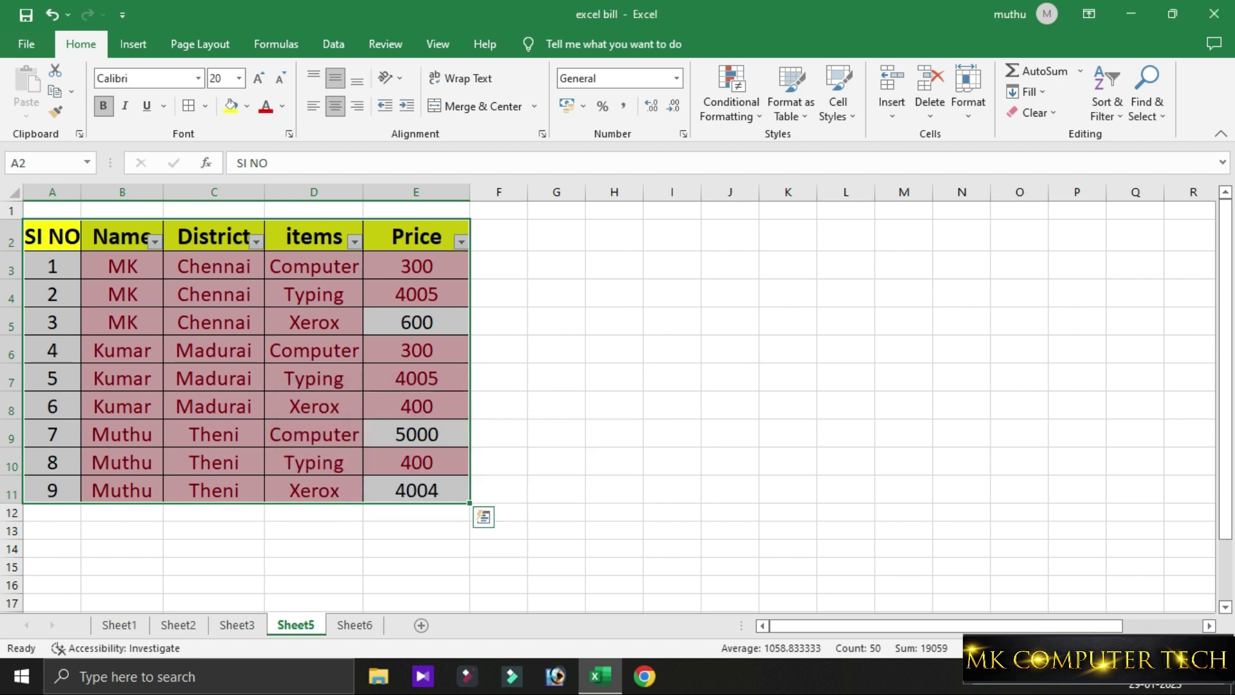
pyautogui.click(416, 461)
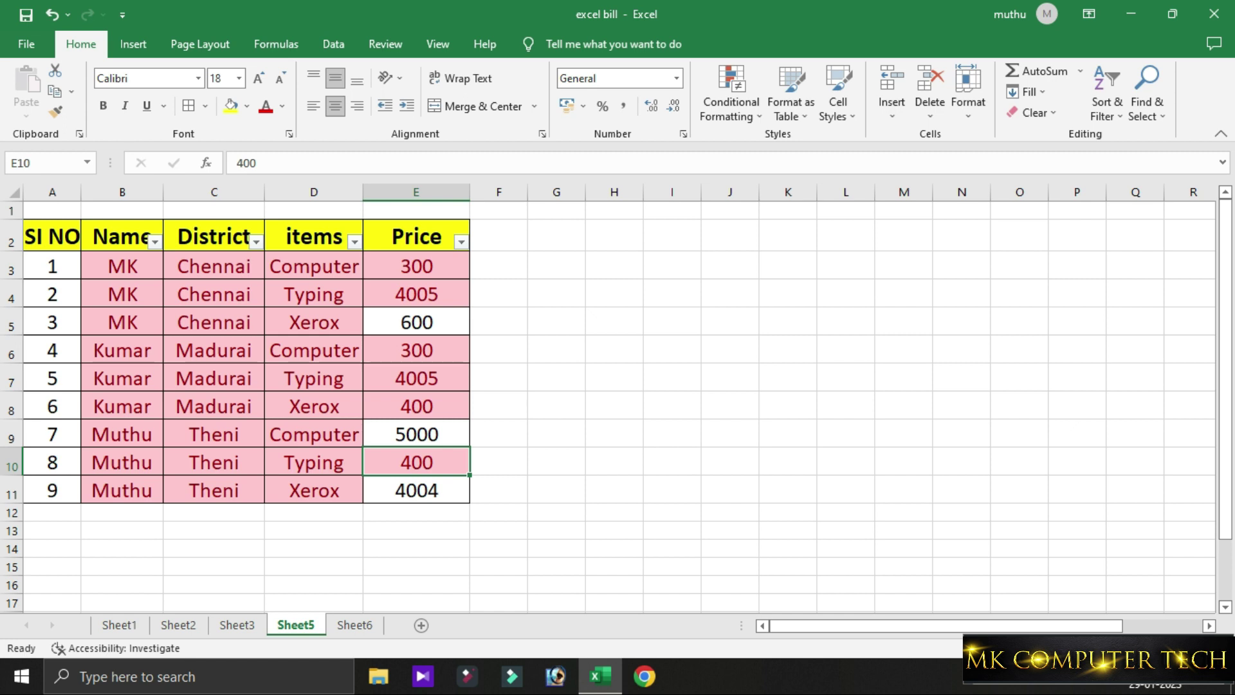
pyautogui.click(417, 378)
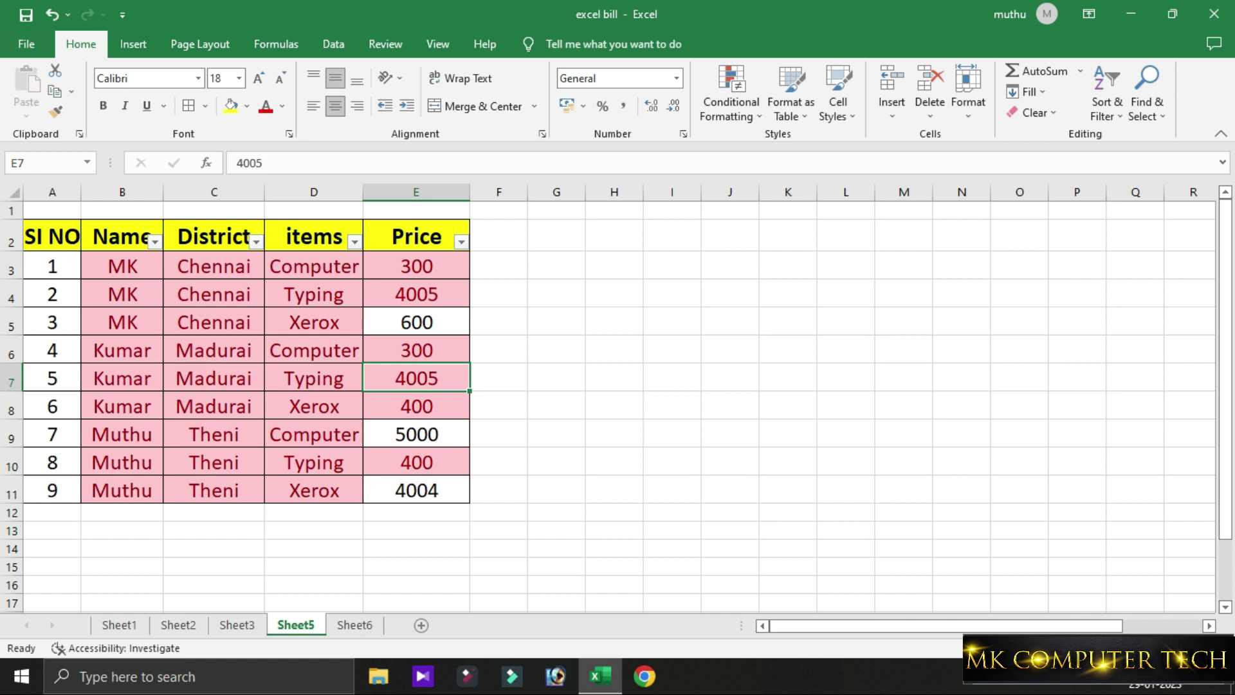
pyautogui.hotkey('ctrl', 'z')
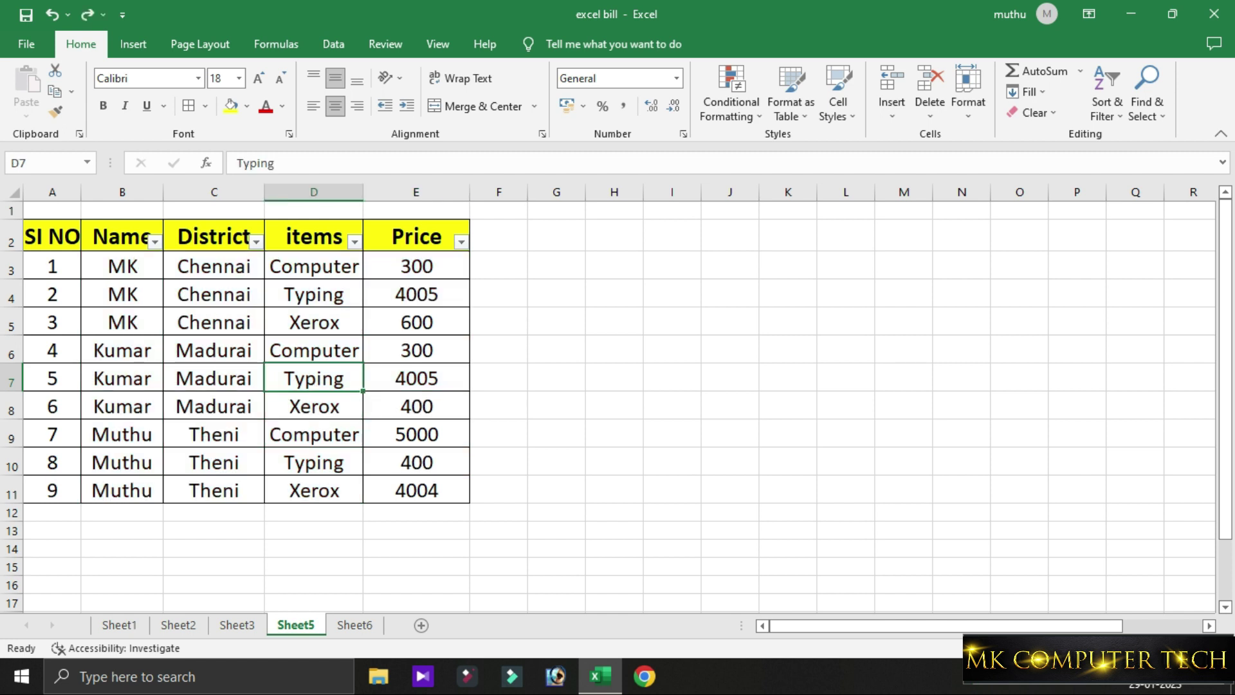
# - Turn the header filters off, then back on with Ctrl+Shift+L
pyautogui.hotkey('ctrl', 'z')
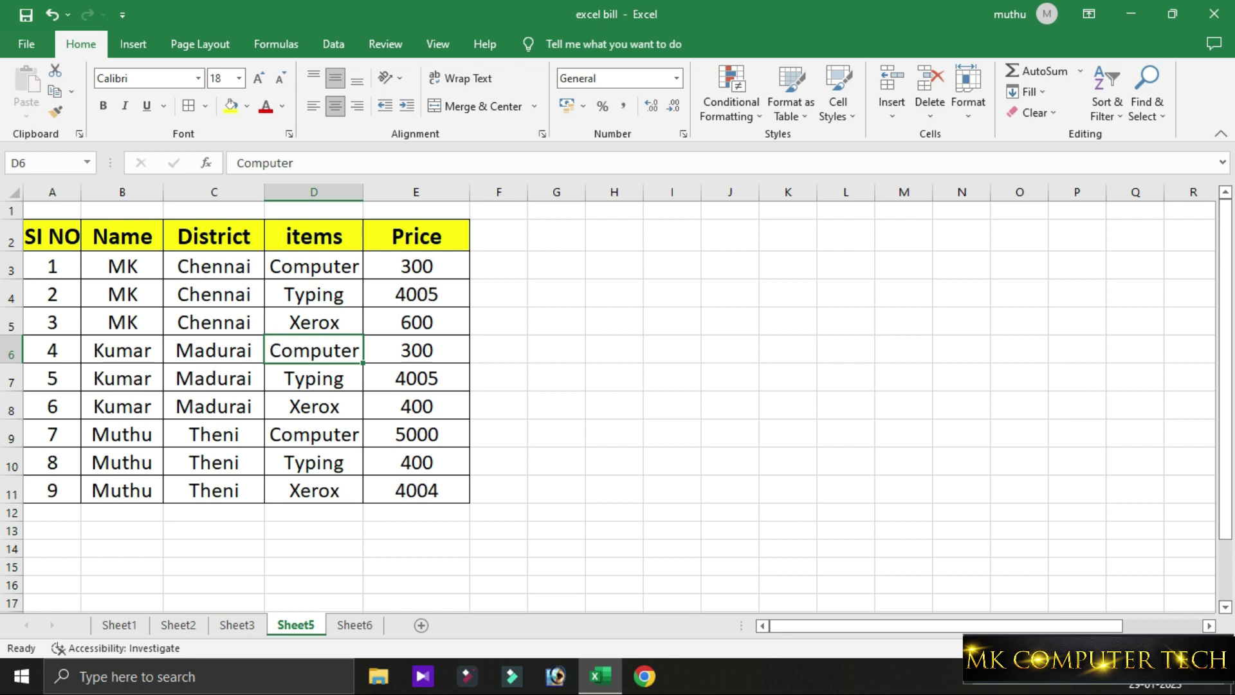
pyautogui.click(314, 294)
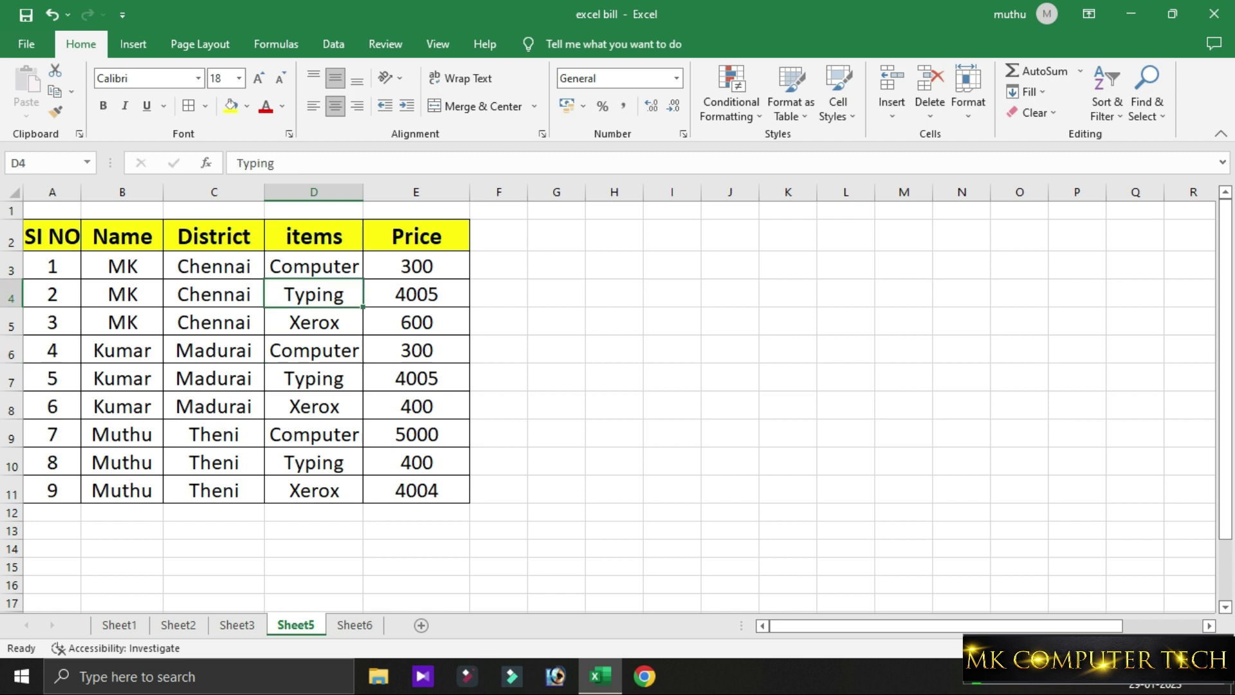
pyautogui.hotkey('ctrl', 'shift', 'l')
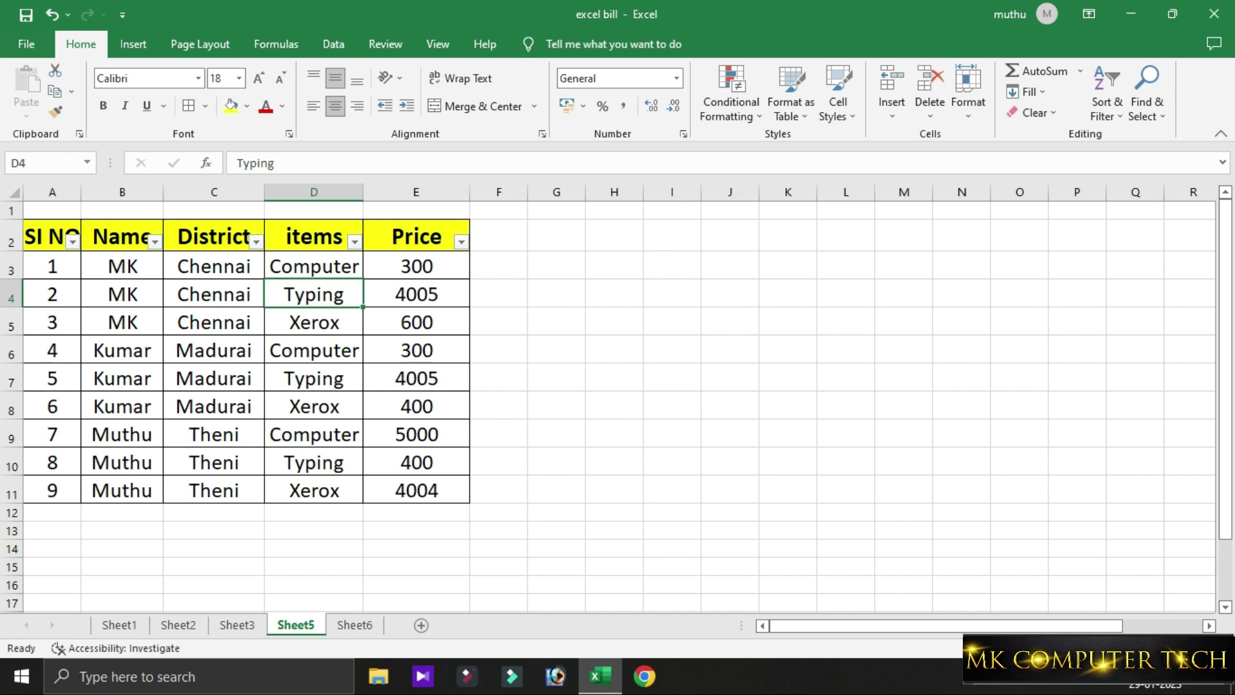
# - Open the items column filter and close it unchanged, then reselect Typing in D4
pyautogui.click(354, 241)
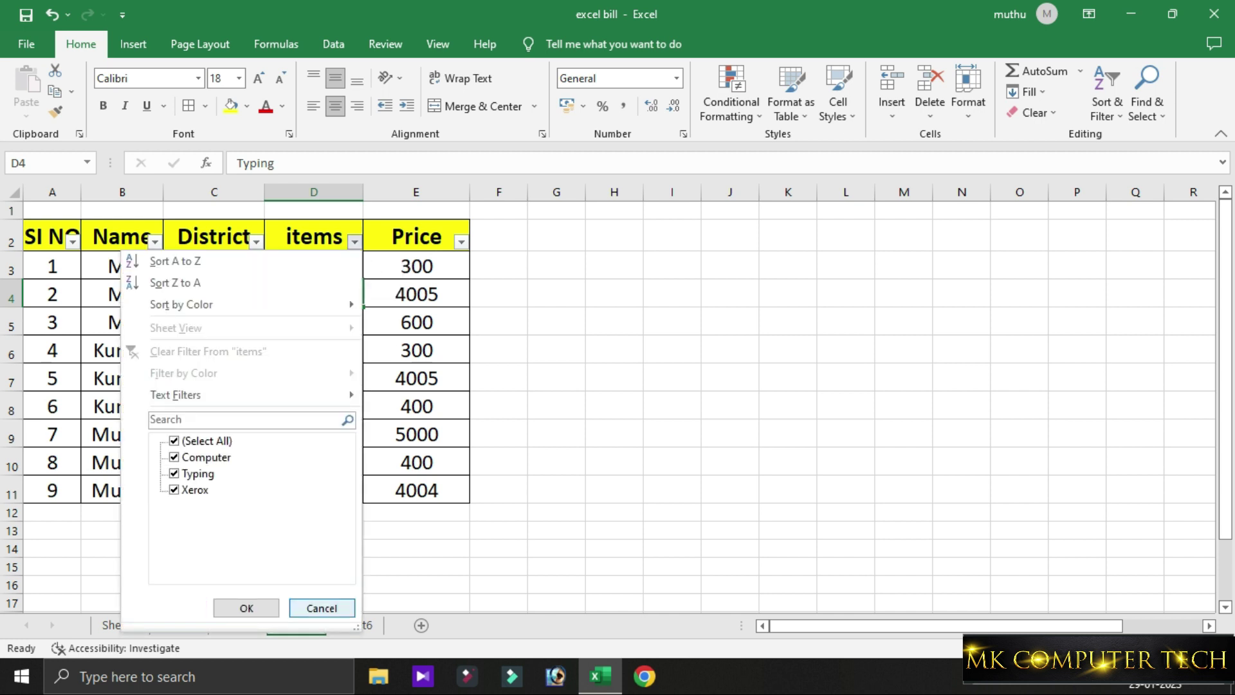
pyautogui.press('Escape')
pyautogui.click(314, 322)
pyautogui.click(314, 266)
pyautogui.click(314, 294)
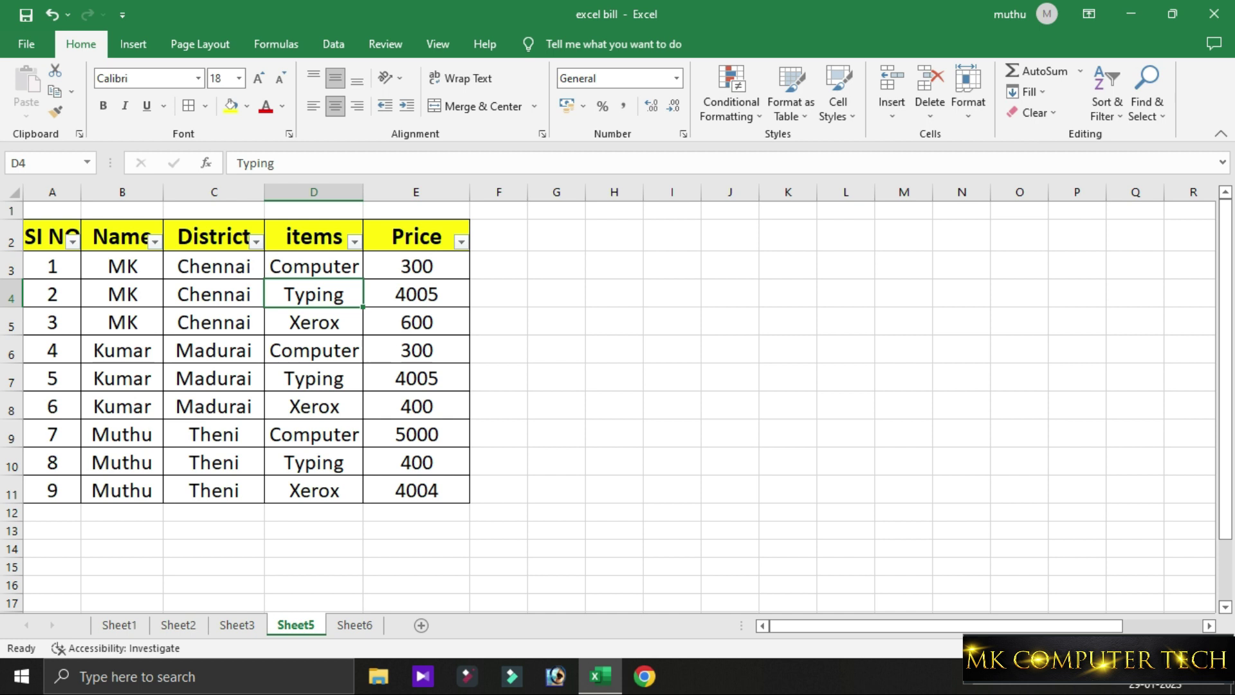
# - Filter the table by D4's value so only the Typing rows show
pyautogui.rightClick(360, 295)
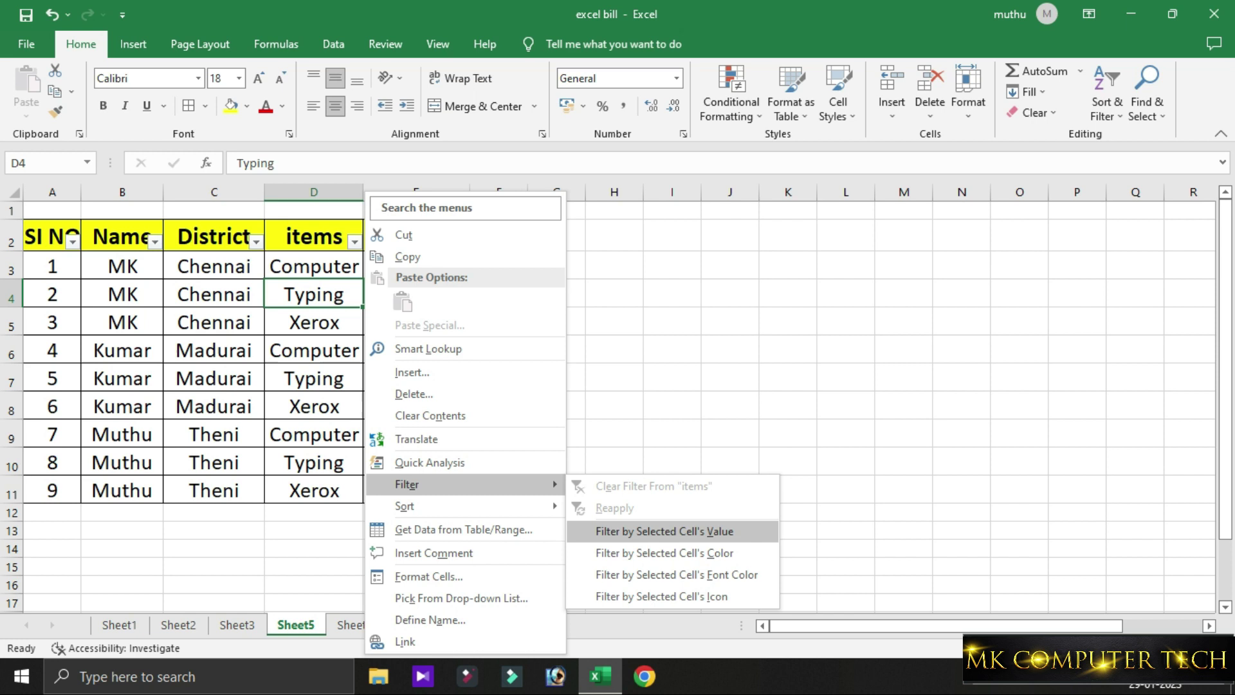
pyautogui.click(664, 531)
pyautogui.click(417, 362)
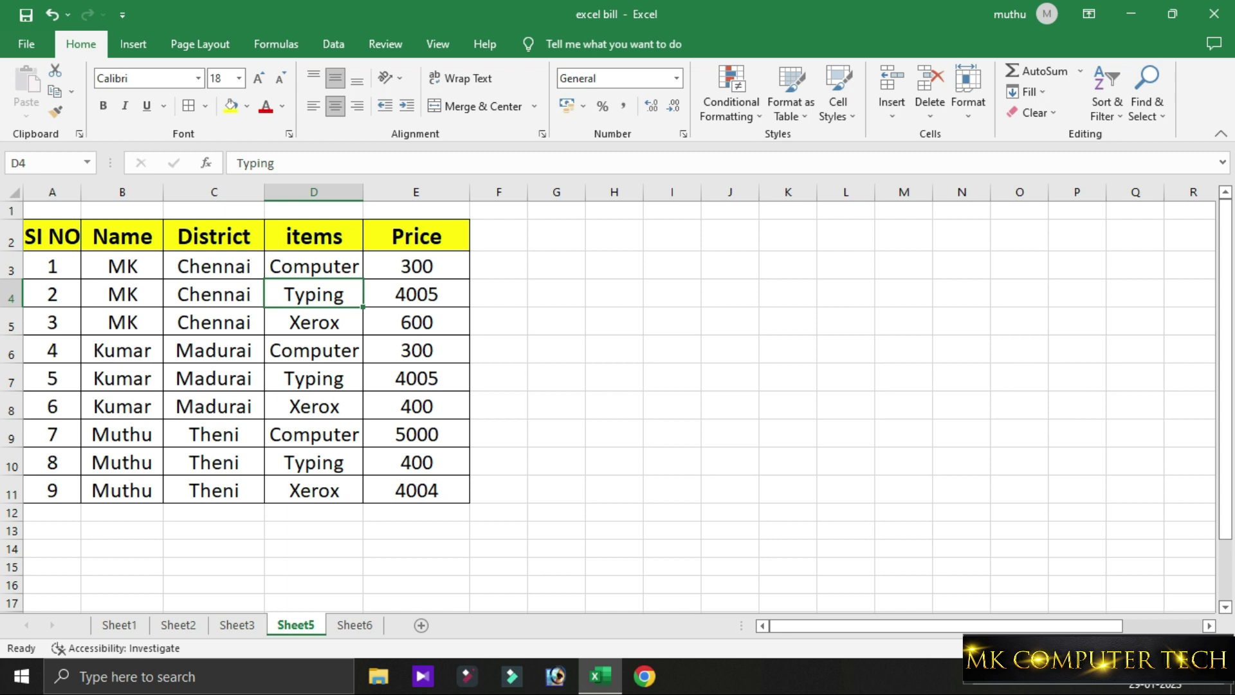
# - Select items column D and Shift-drag it to the B/C boundary so it becomes column C
pyautogui.click(314, 192)
pyautogui.hotkey('ctrl', 'c')
pyautogui.press('Escape')
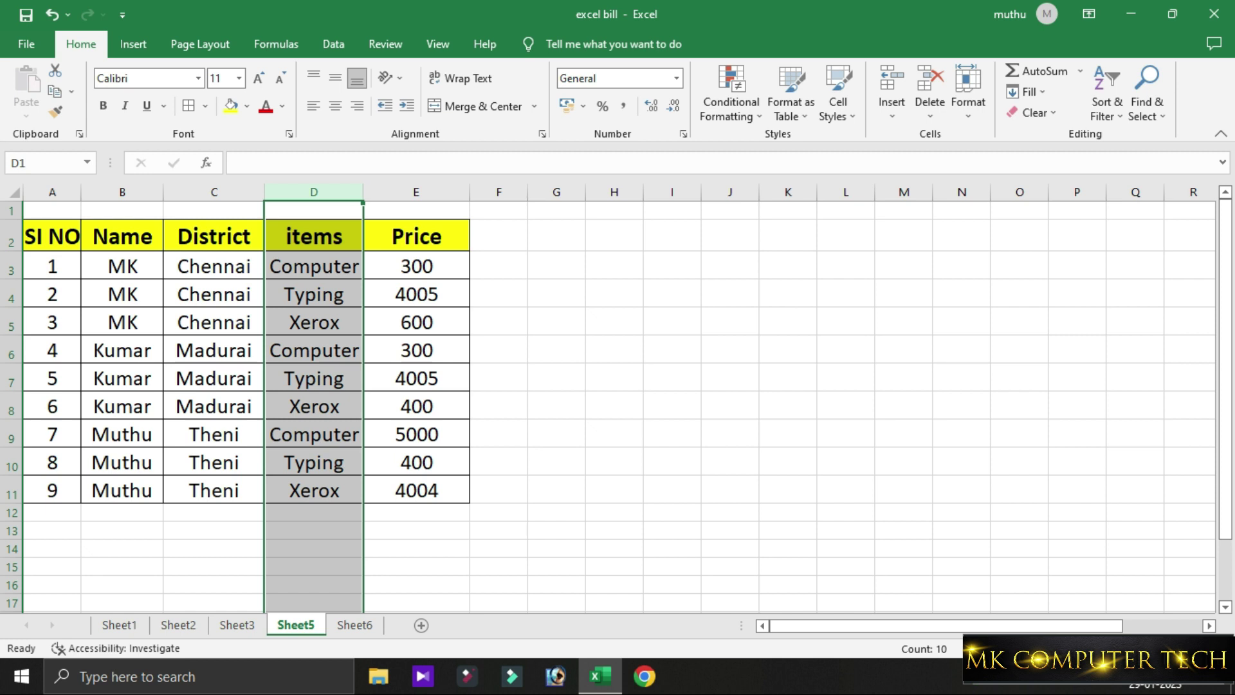
pyautogui.moveTo(264, 354); pyautogui.dragTo(265, 354)
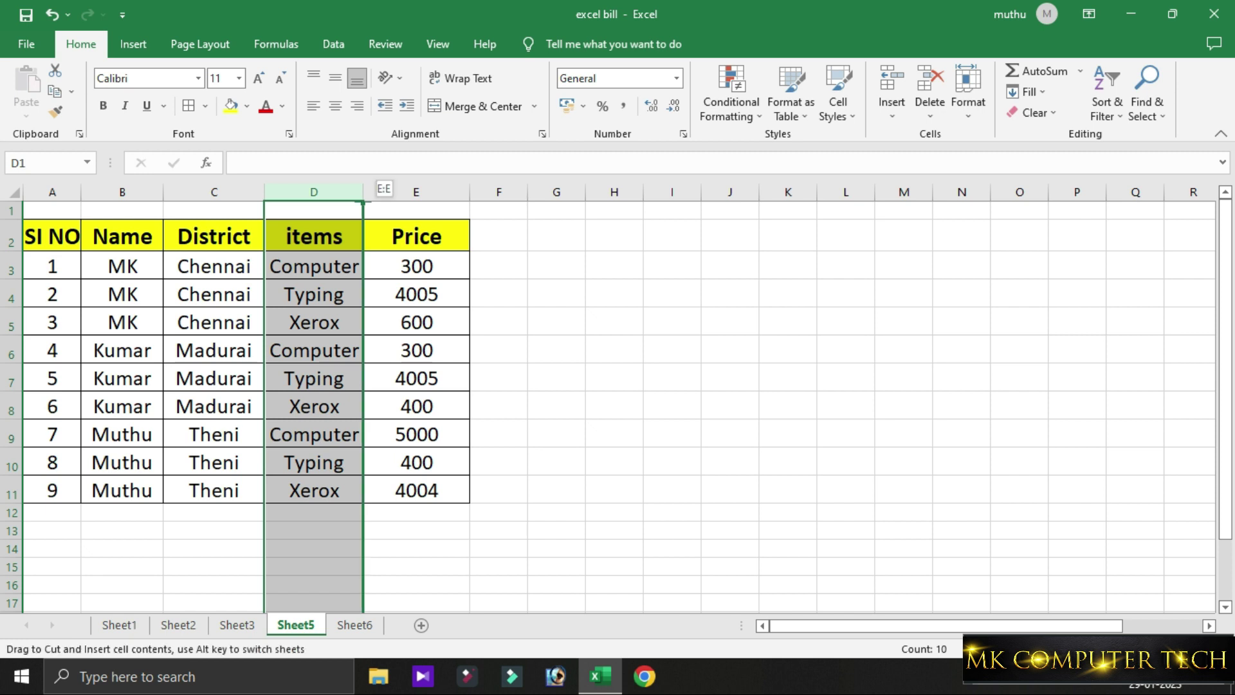
pyautogui.moveTo(385, 190); pyautogui.dragTo(219, 236)
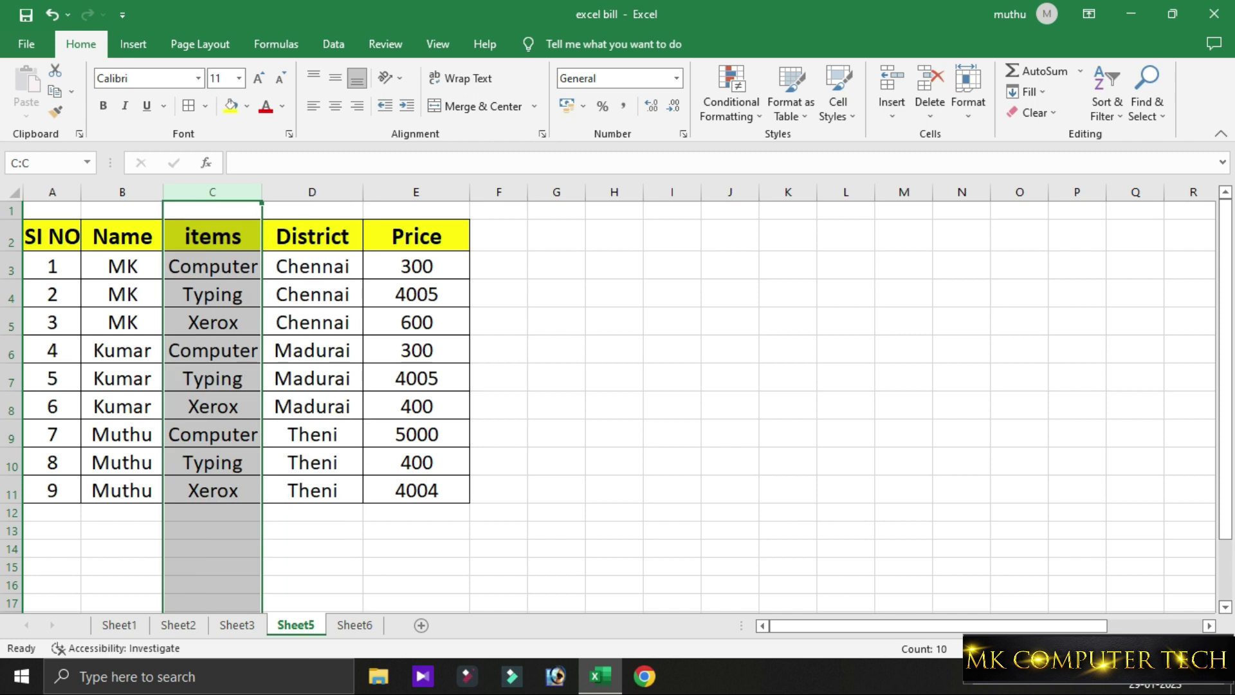